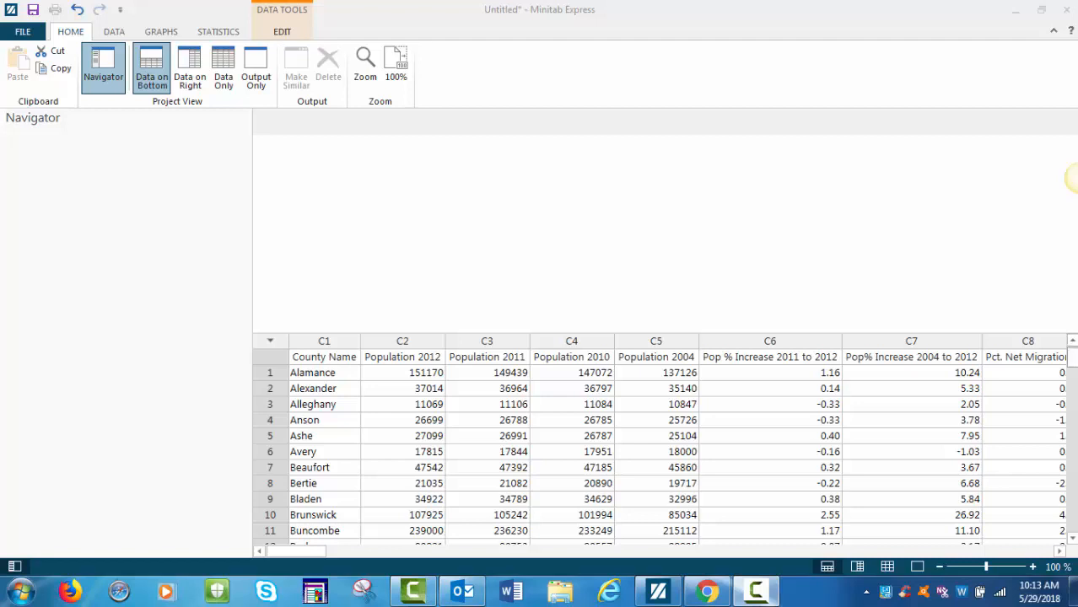
Create a simple scatterplot of Percent of the Population Votin (Y) against SAT Grand Total Average Score (X) and show only the output.
click(162, 32)
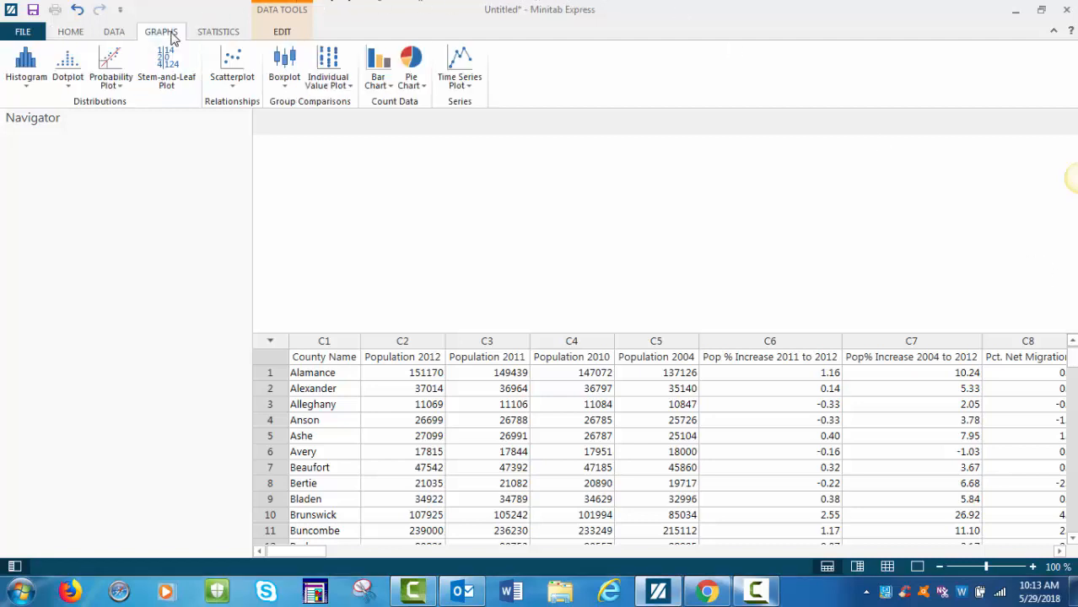
click(231, 84)
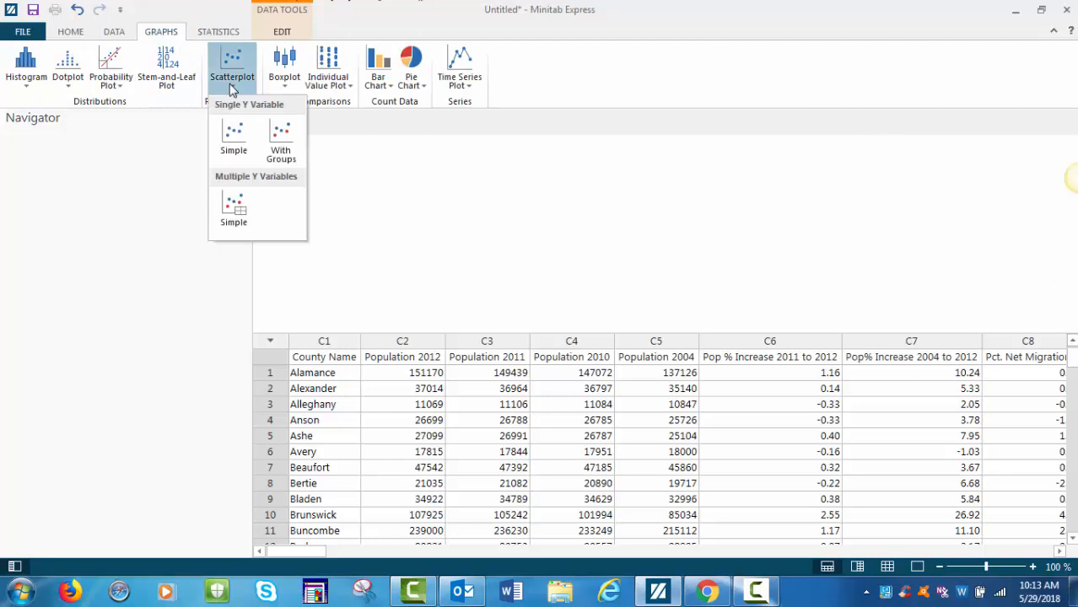
click(233, 134)
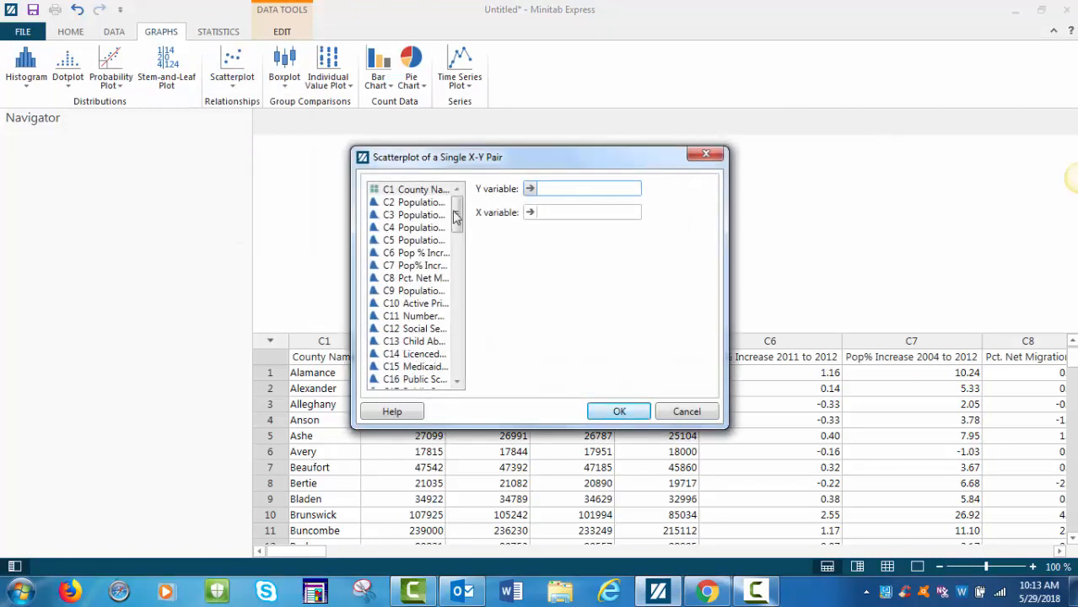
drag(456, 220, 456, 259)
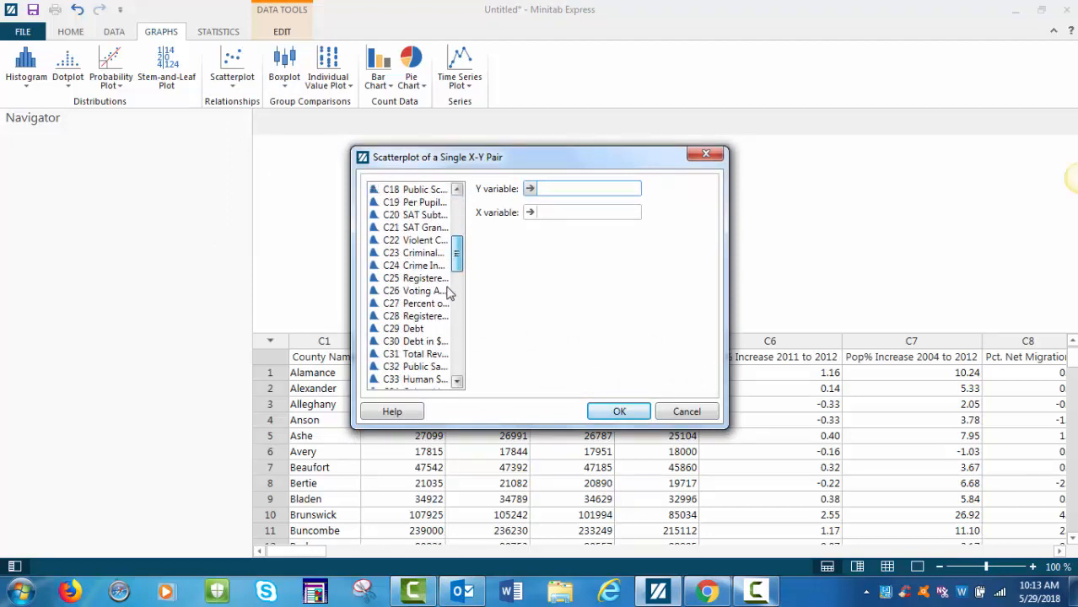
double_click(413, 304)
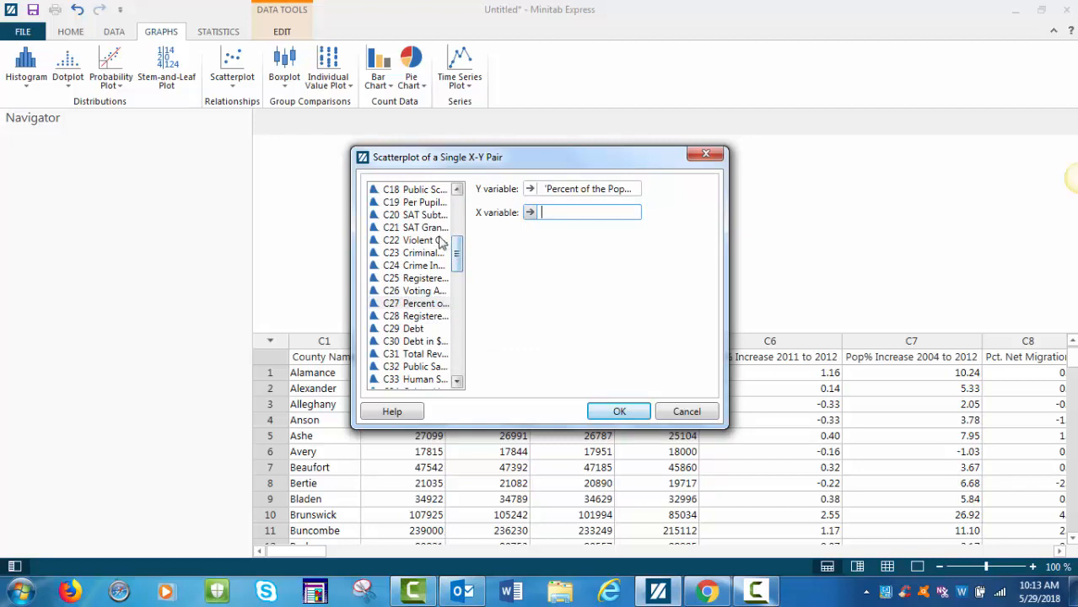
double_click(433, 229)
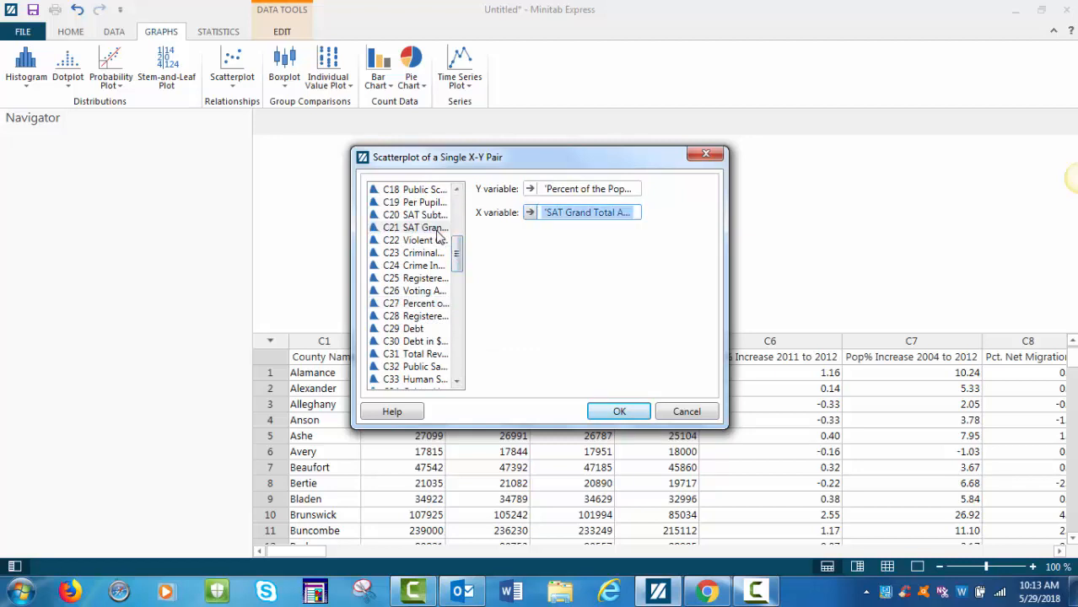
click(620, 410)
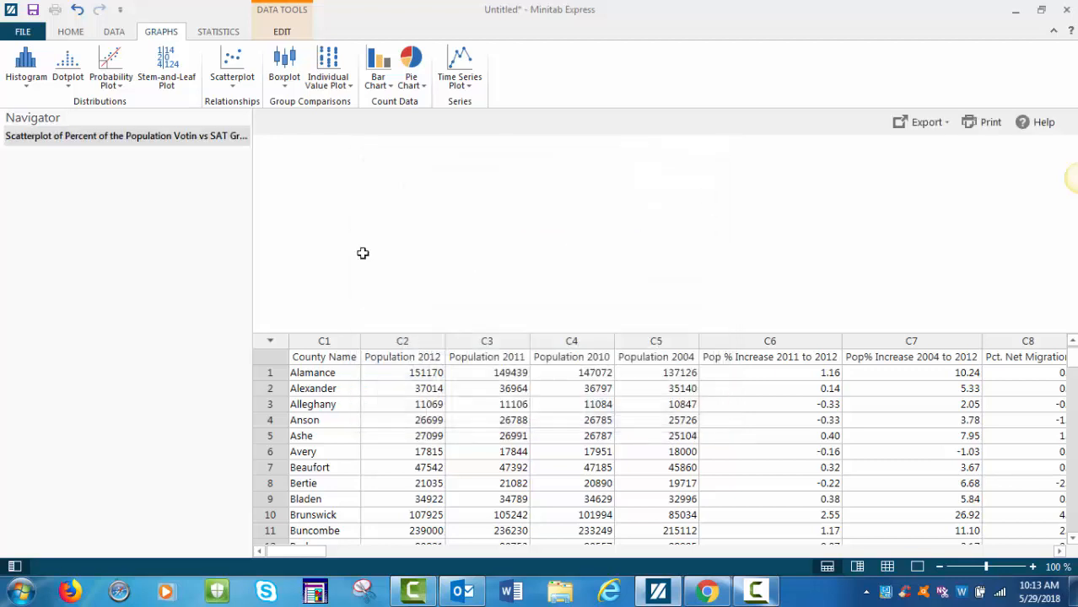
click(72, 32)
click(257, 80)
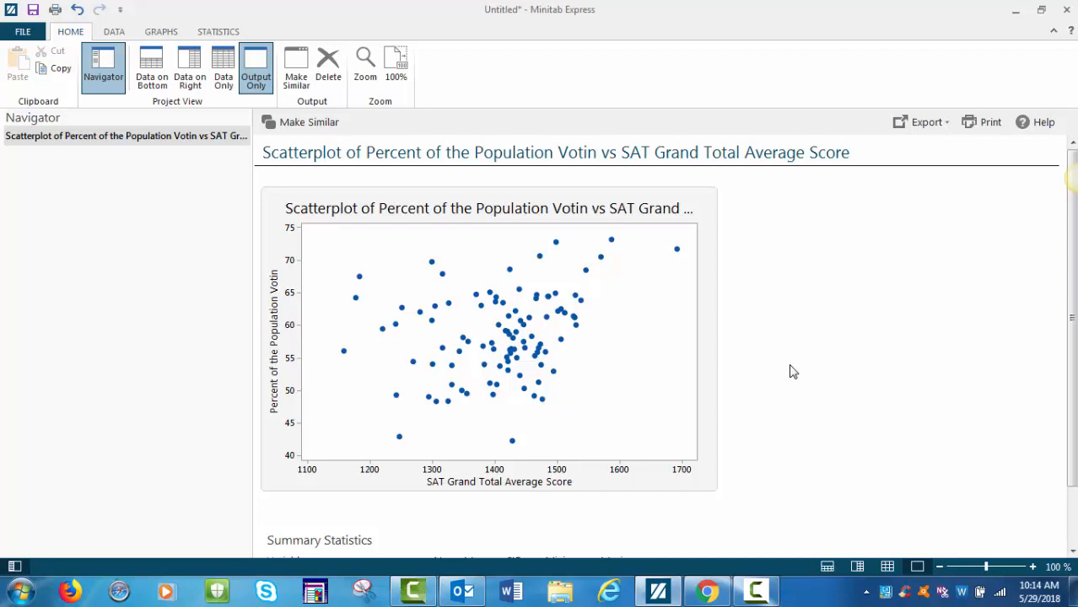
Run a linear simple regression of Percent of the Population Votin on SAT Grand Total Average Score and view the results in output-only layout.
click(221, 33)
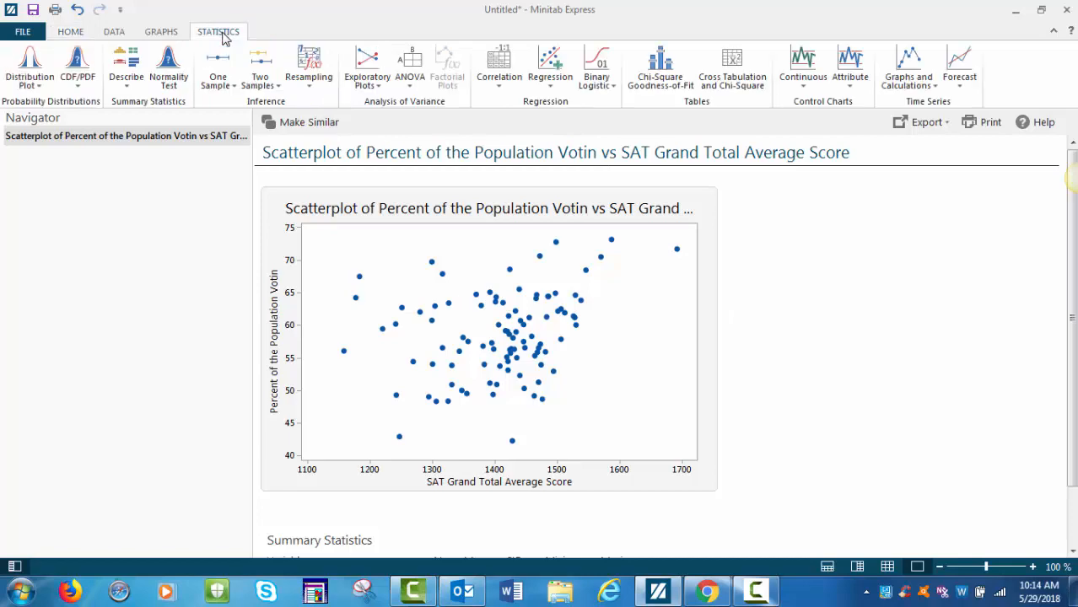
click(553, 80)
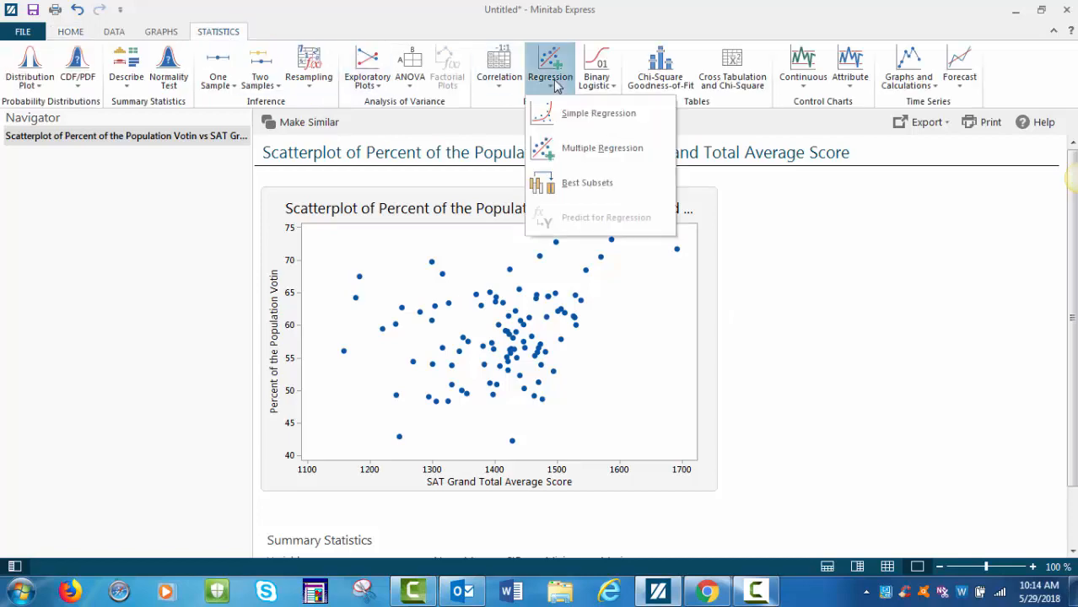
click(582, 113)
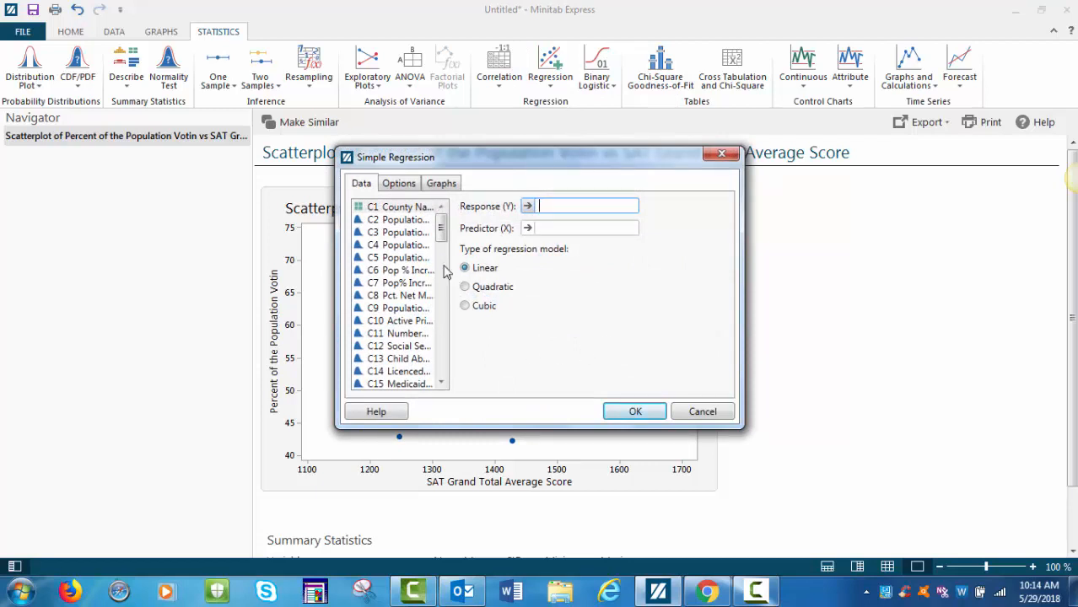
drag(445, 236, 446, 283)
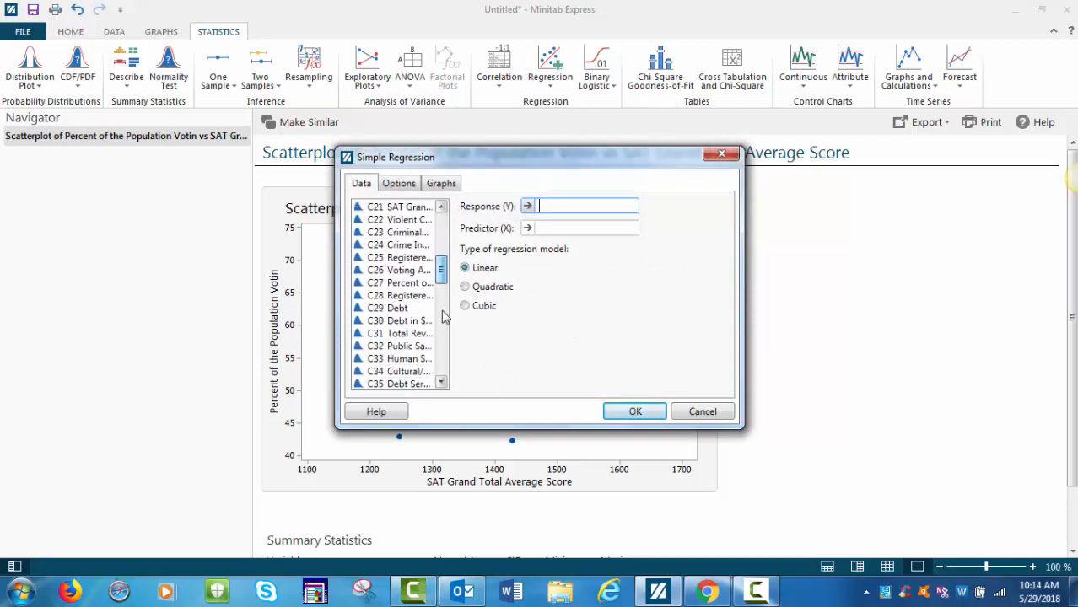
click(395, 284)
double_click(394, 286)
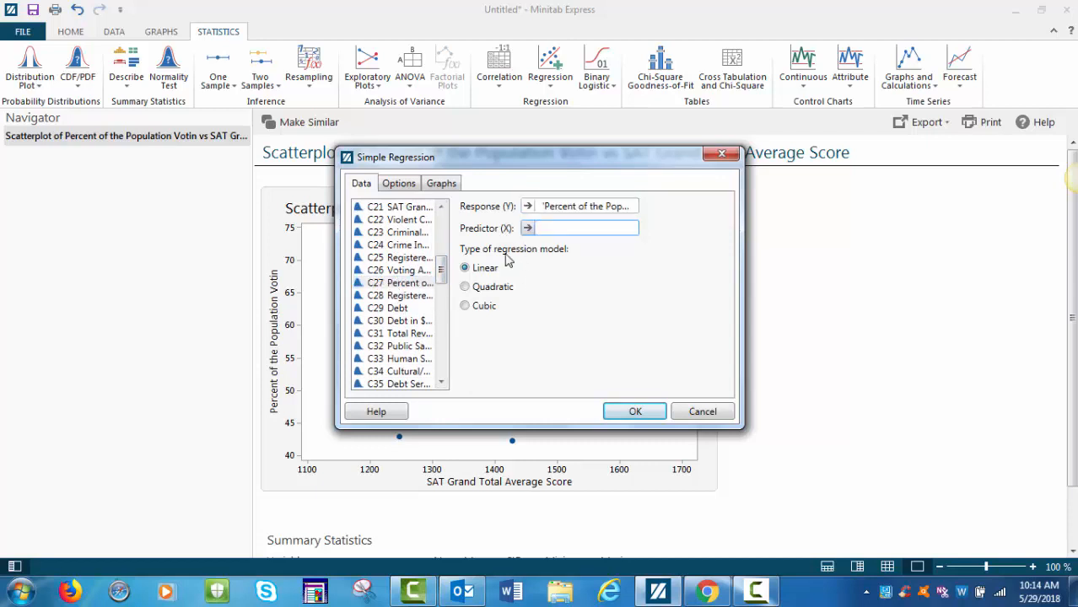
double_click(395, 211)
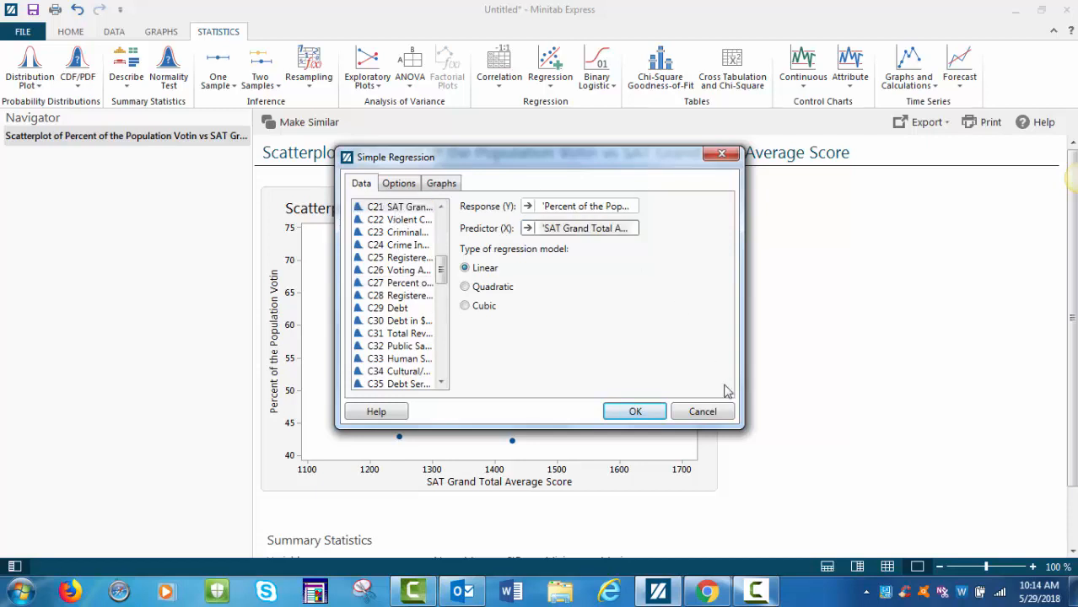
click(650, 412)
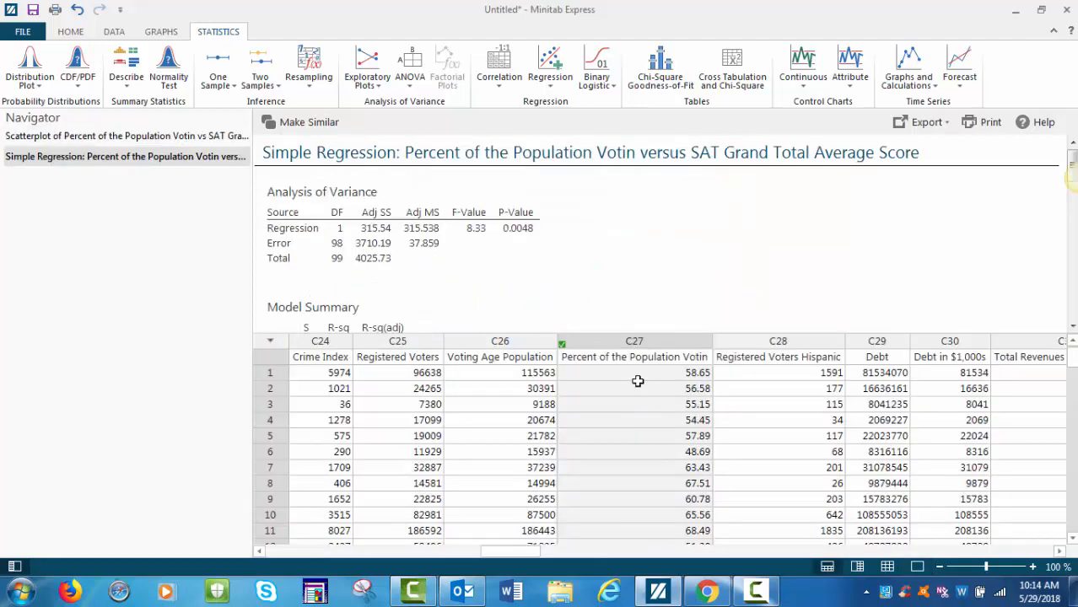
click(71, 32)
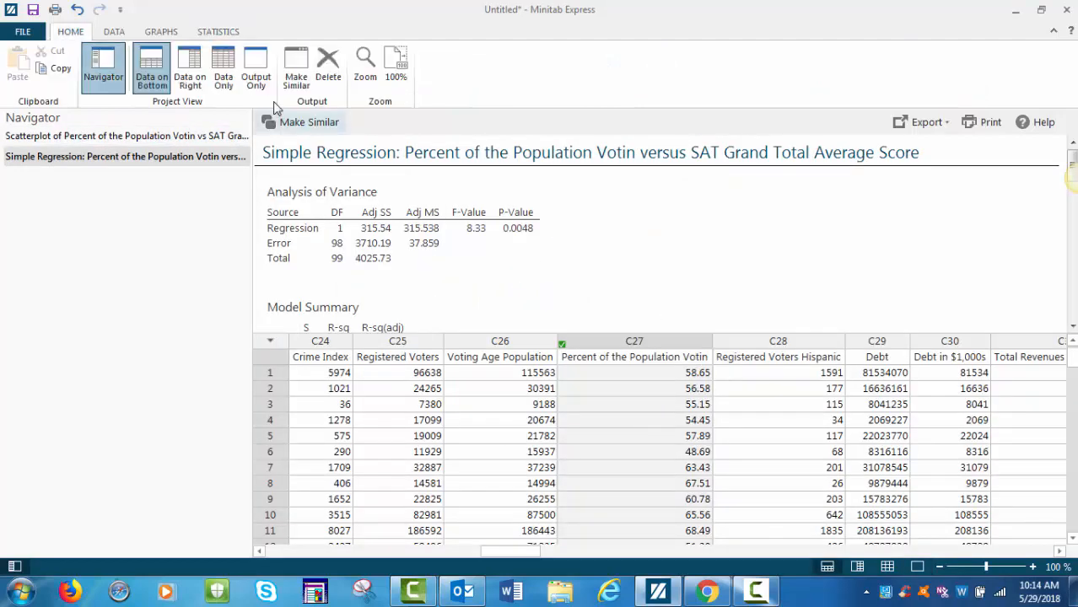
click(255, 72)
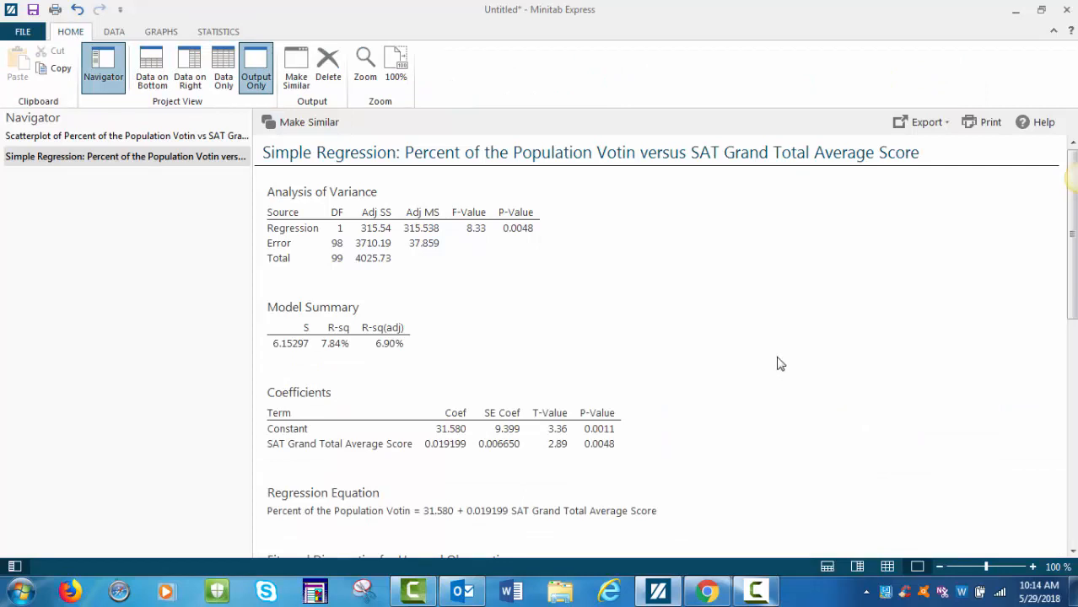
scroll(780, 363, down, 2)
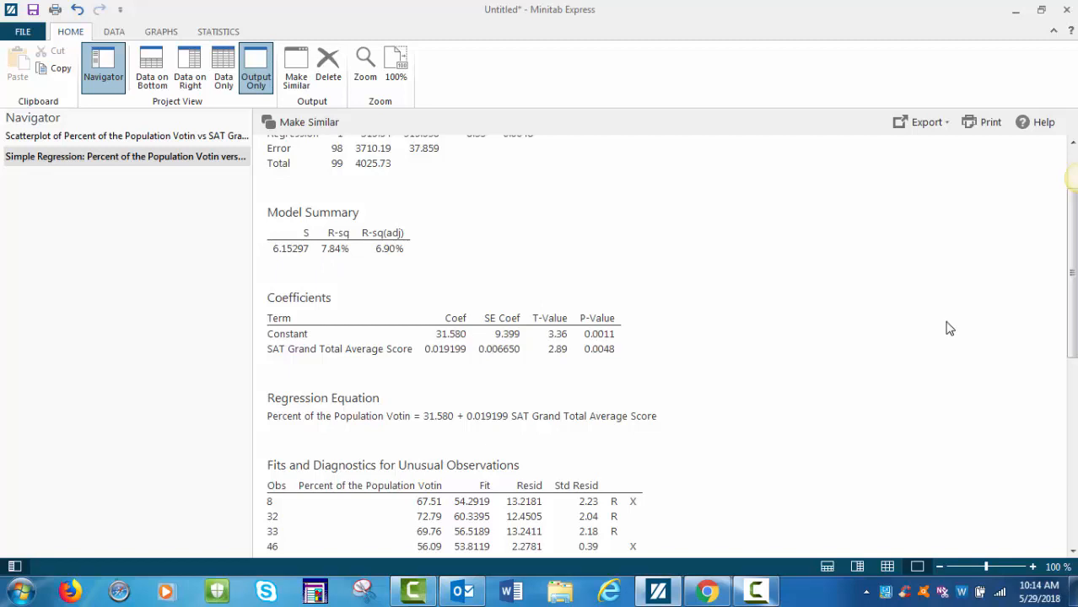
Compute the Pearson correlation of SAT Grand Total Average Score and Percent of the Population Votin, and return to the simple regression results.
click(218, 36)
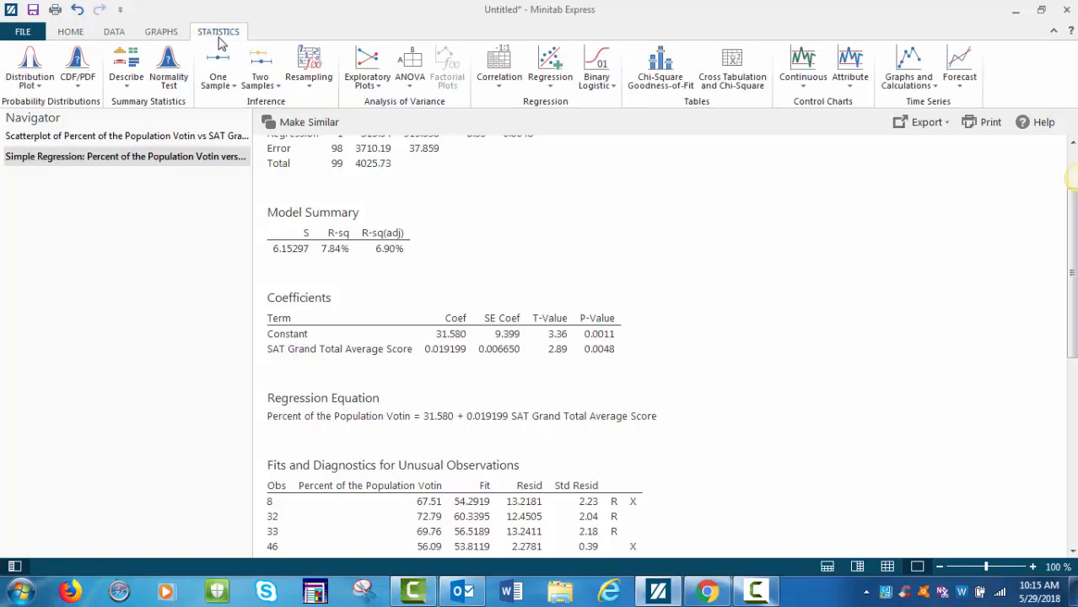
click(499, 78)
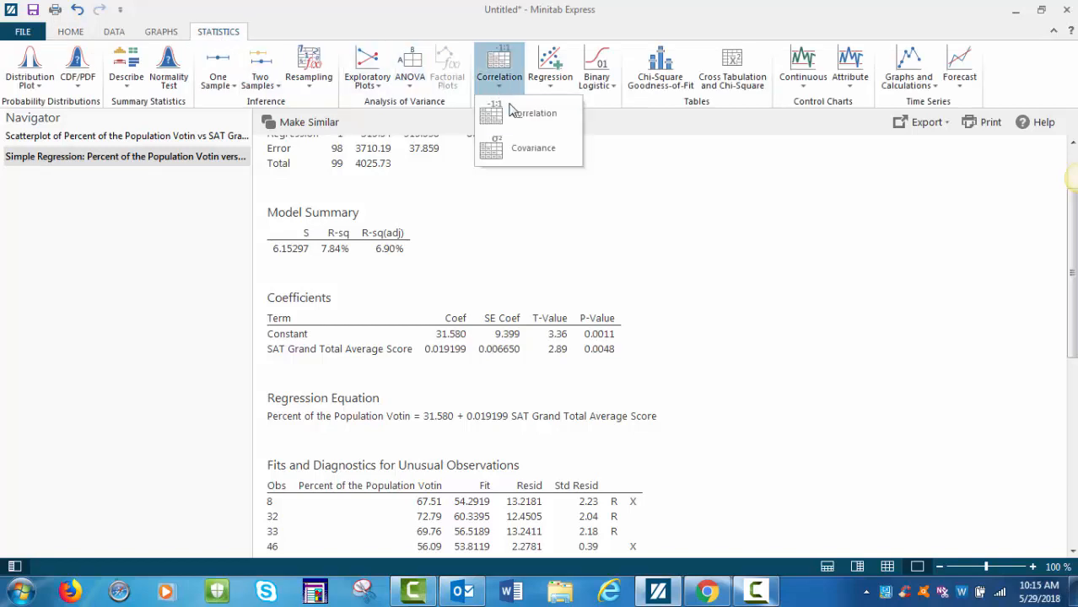
click(522, 127)
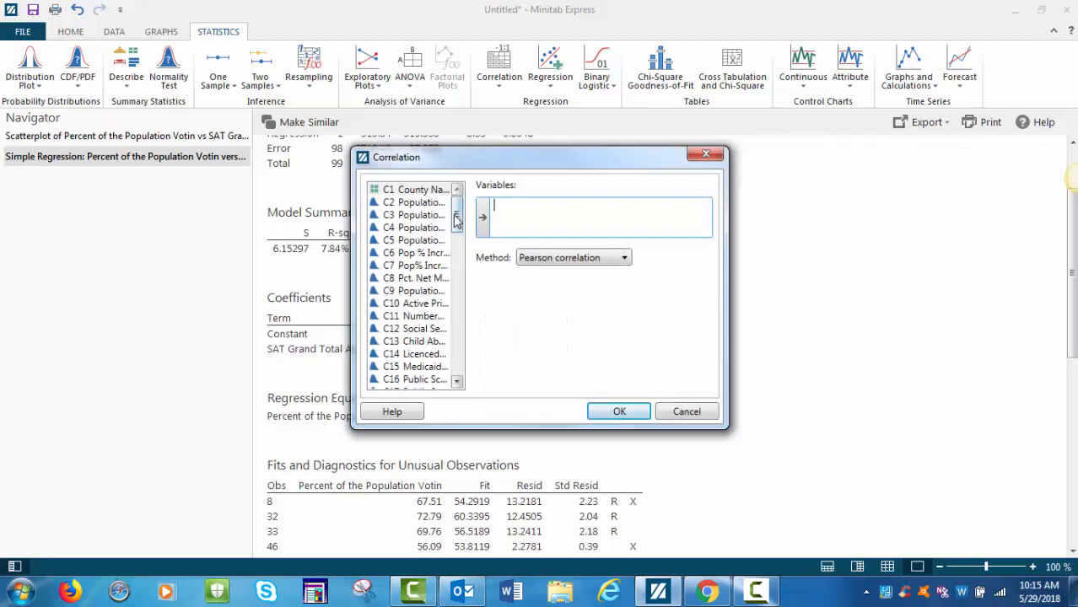
drag(457, 223, 459, 257)
double_click(410, 305)
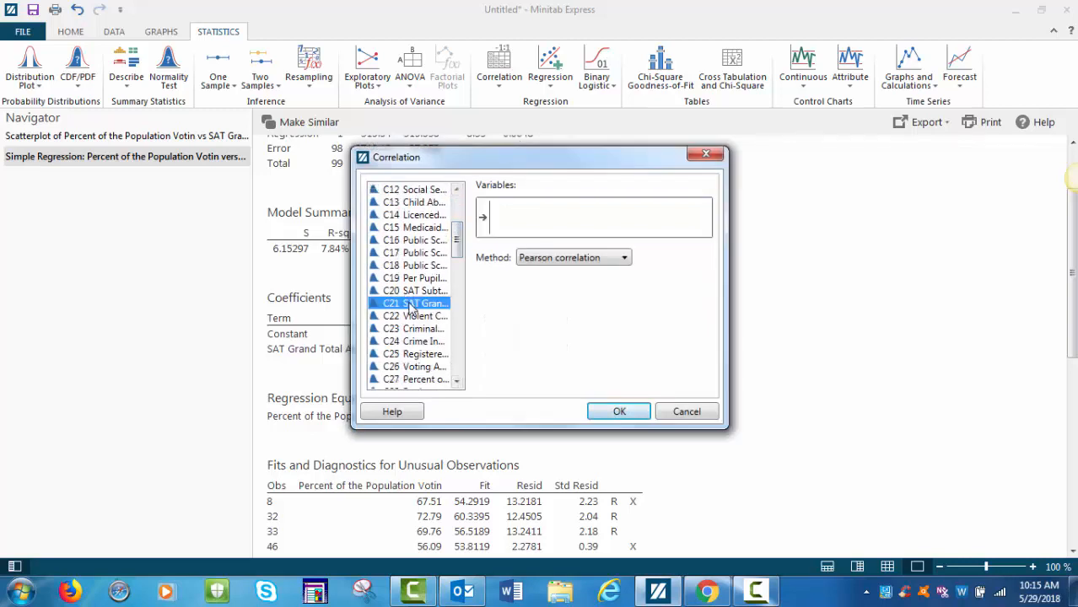
double_click(413, 381)
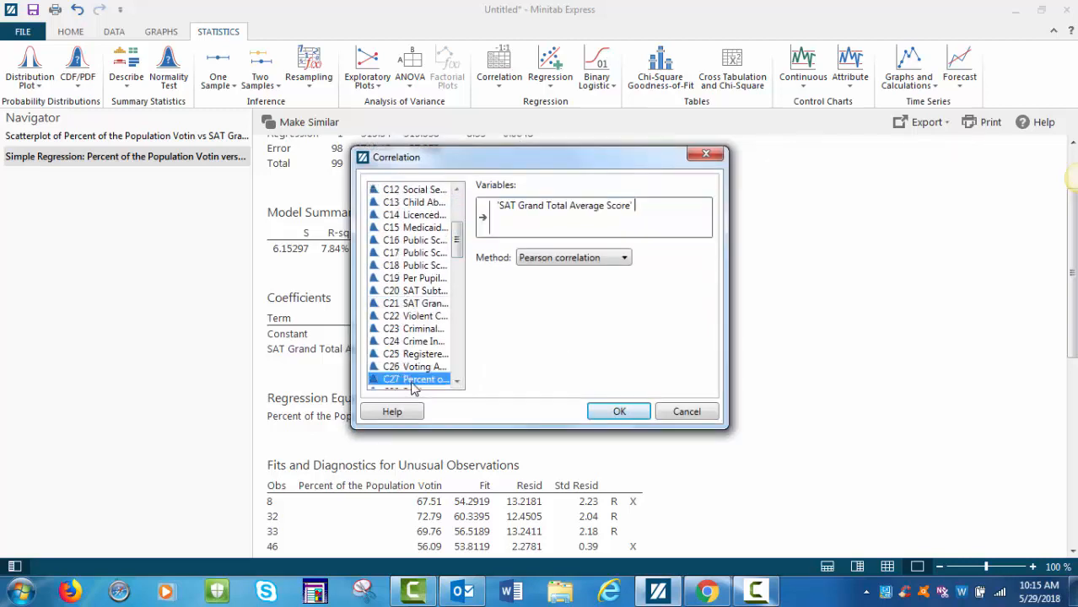
click(631, 417)
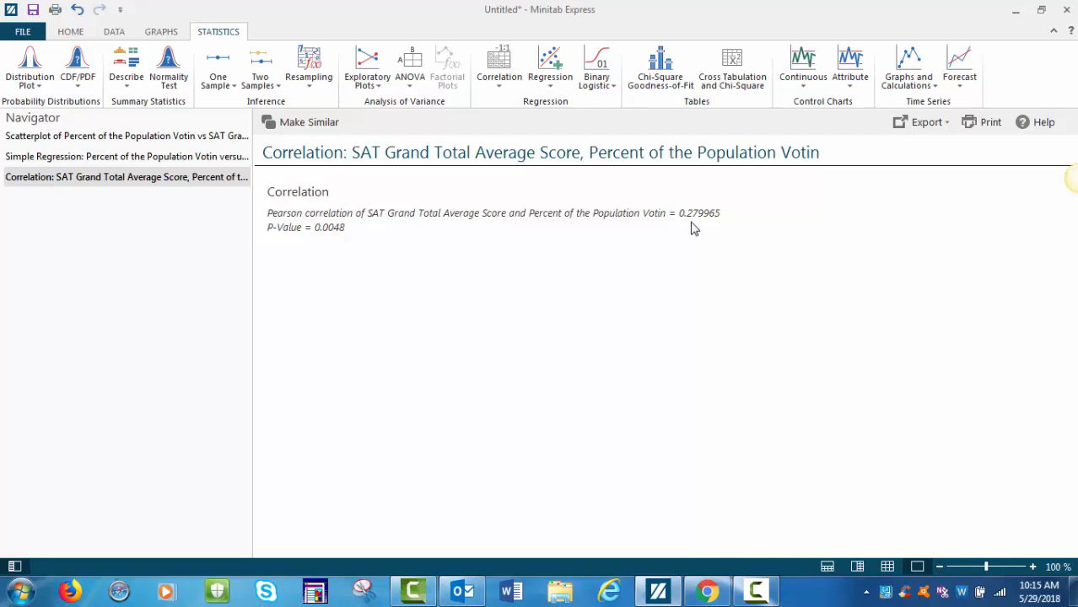
click(88, 165)
scroll(683, 309, down, 5)
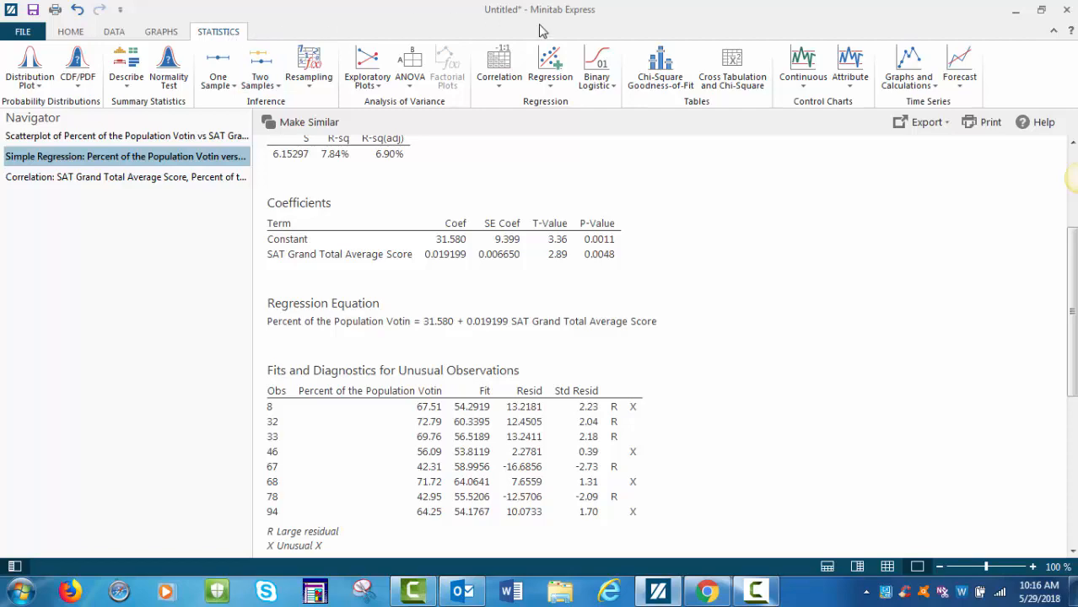
Start a multiple regression with column C19, the per pupil expenditure variable, as the response.
click(549, 74)
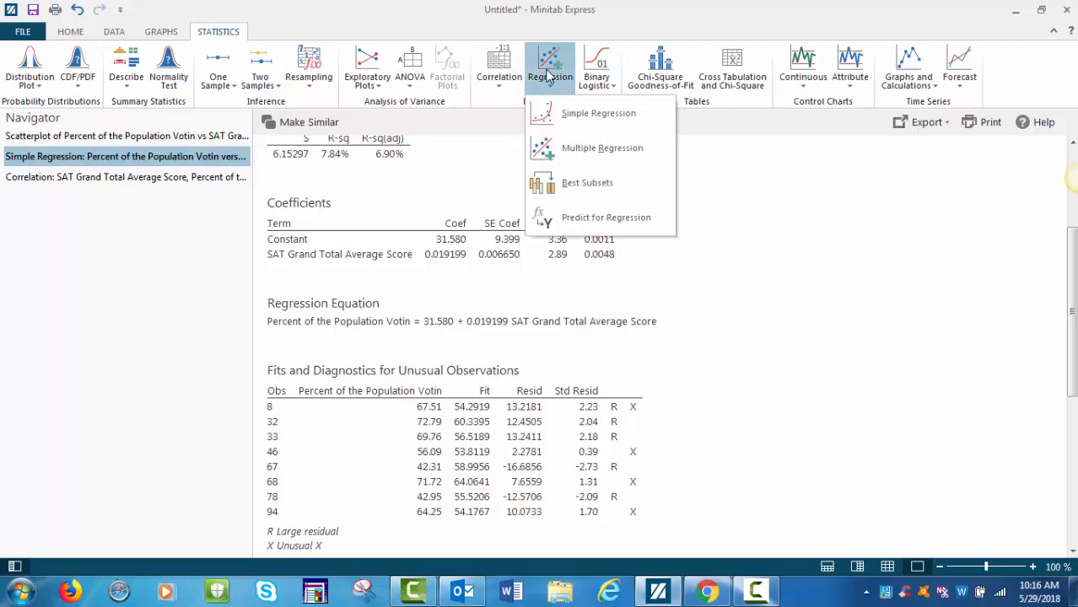
click(563, 150)
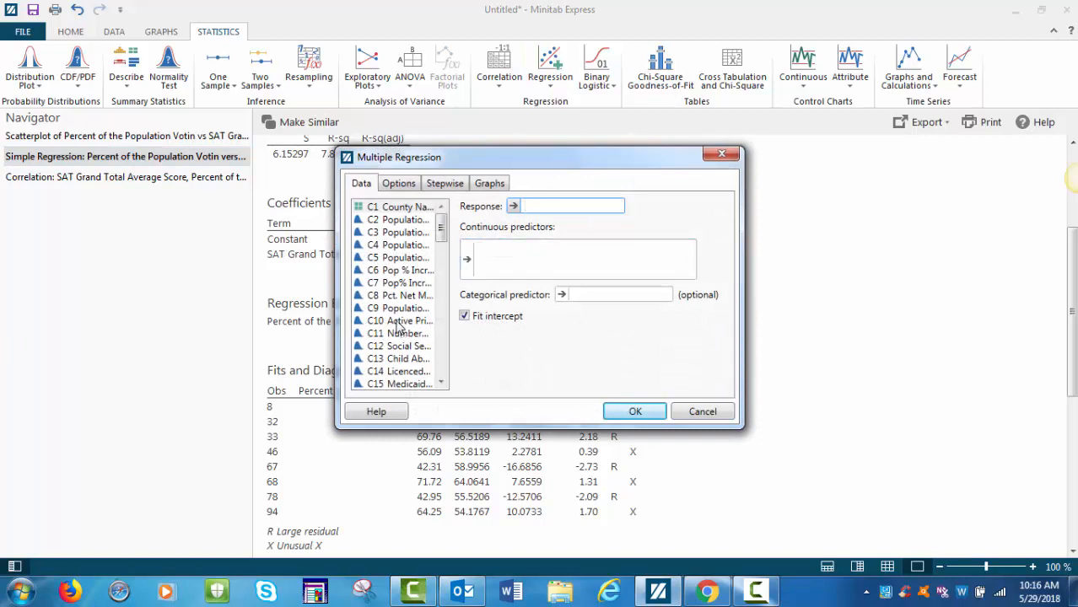
click(441, 383)
click(441, 382)
click(441, 383)
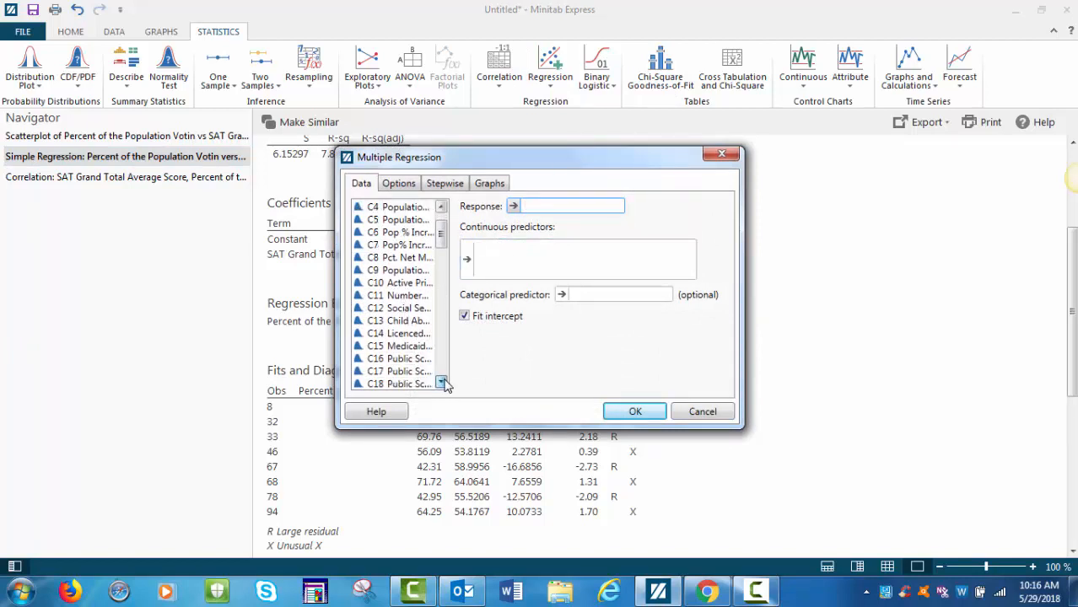
click(441, 383)
click(441, 383)
double_click(403, 371)
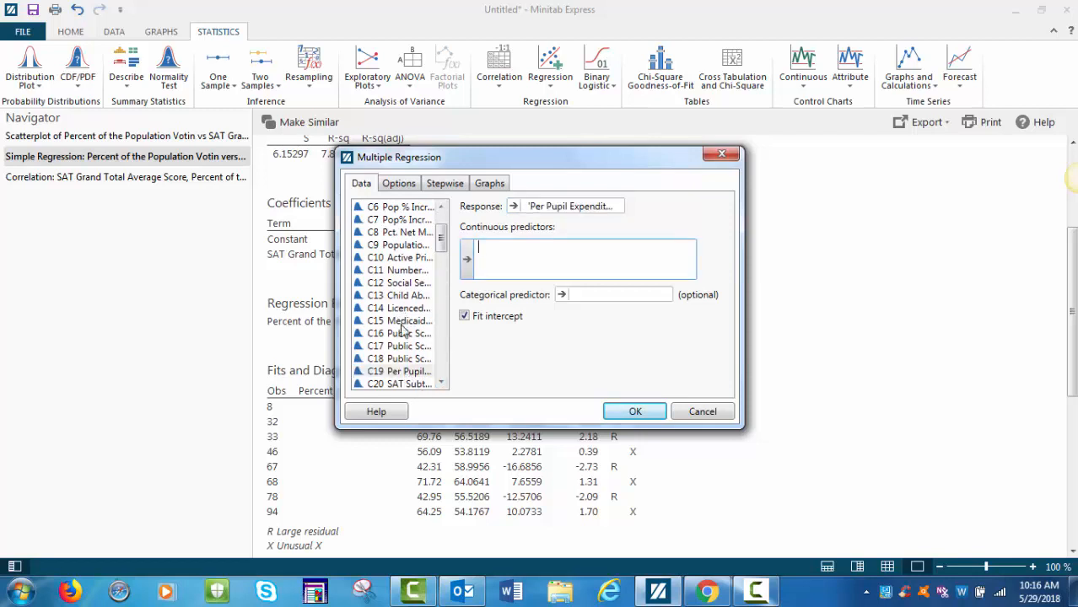
Add Public School Final Enrollment, Public School Faculty and SAT Grand Total Average Score as continuous predictors.
double_click(401, 336)
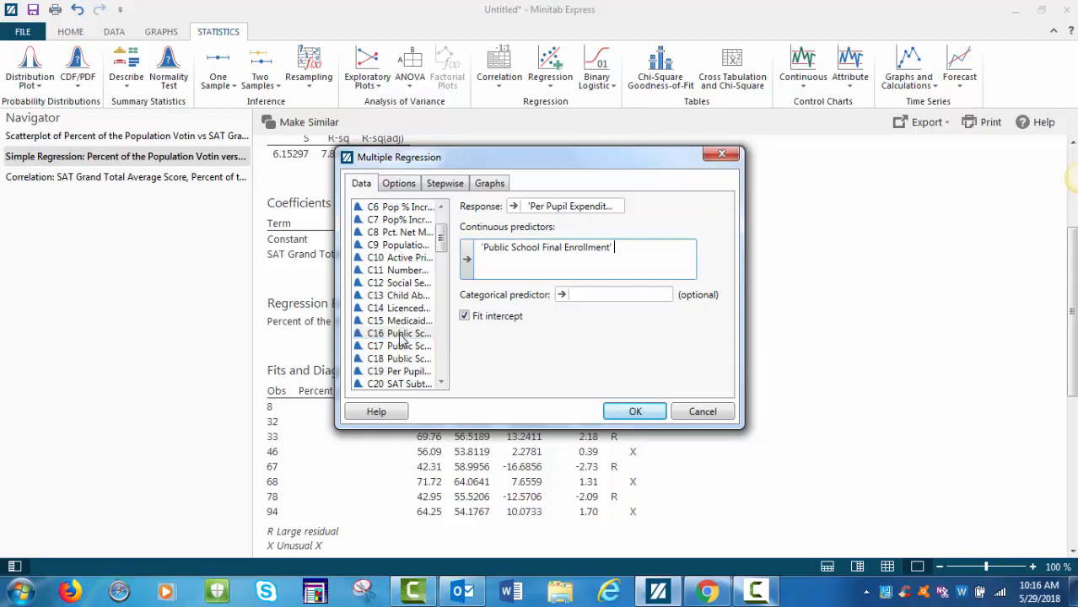
click(401, 347)
double_click(403, 347)
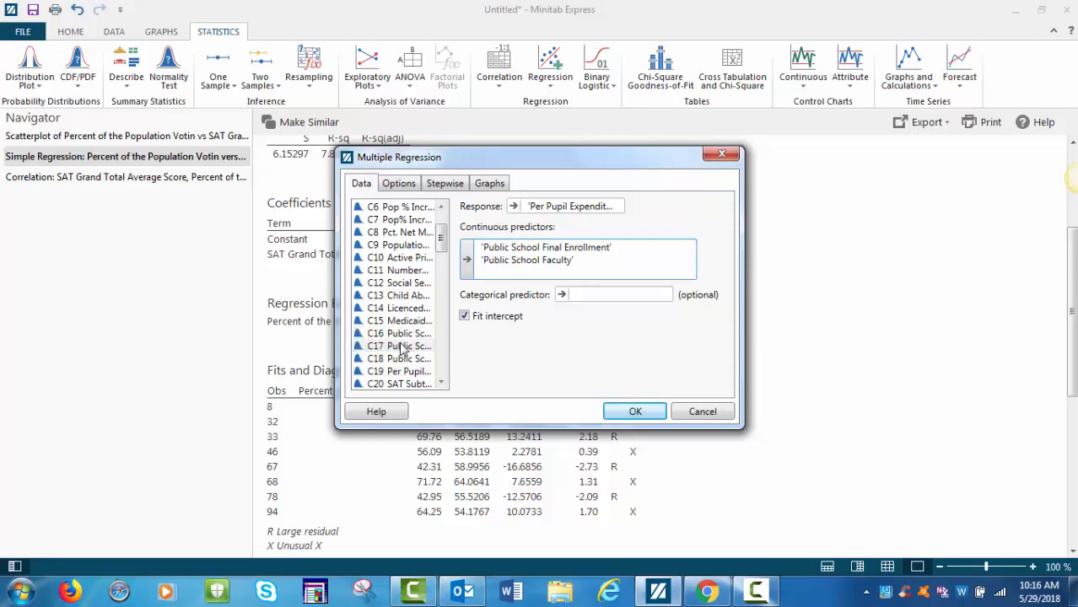
click(441, 384)
click(441, 384)
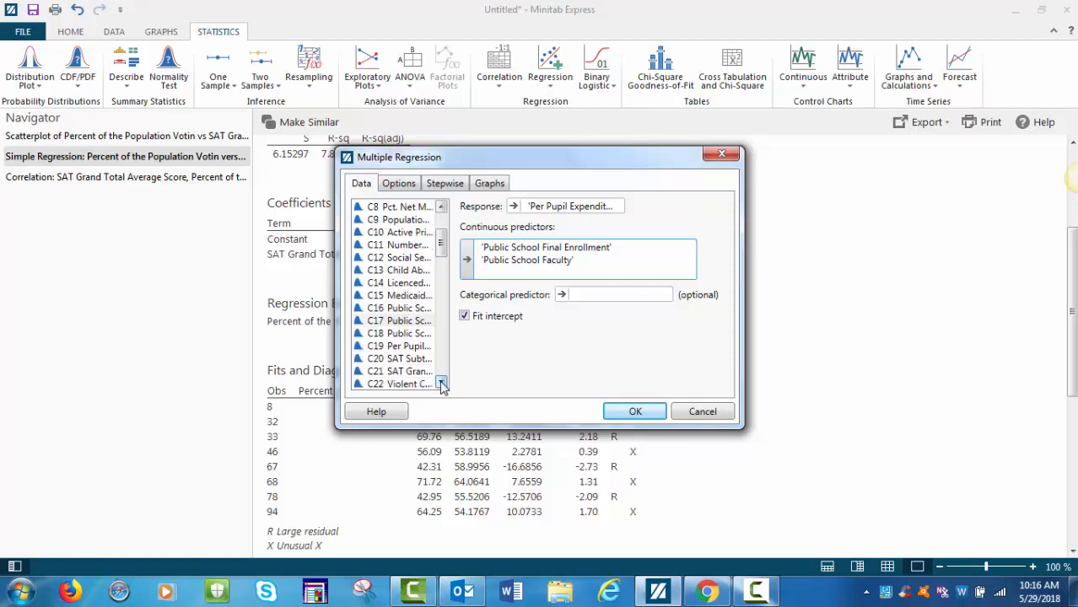
double_click(394, 372)
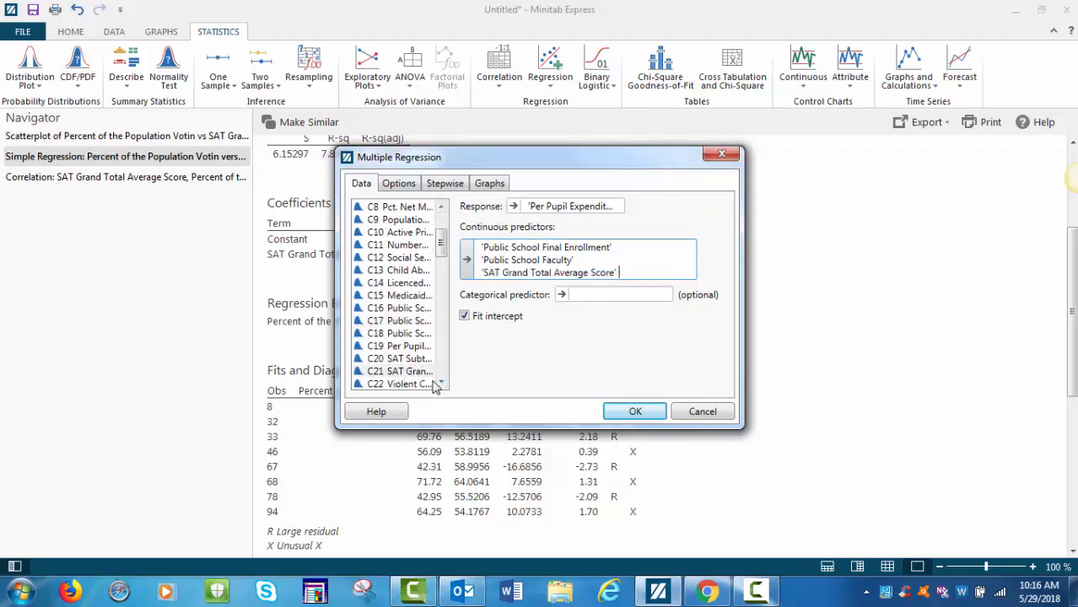
Add Mean Household Income as the fourth continuous predictor and run the multiple regression.
click(440, 384)
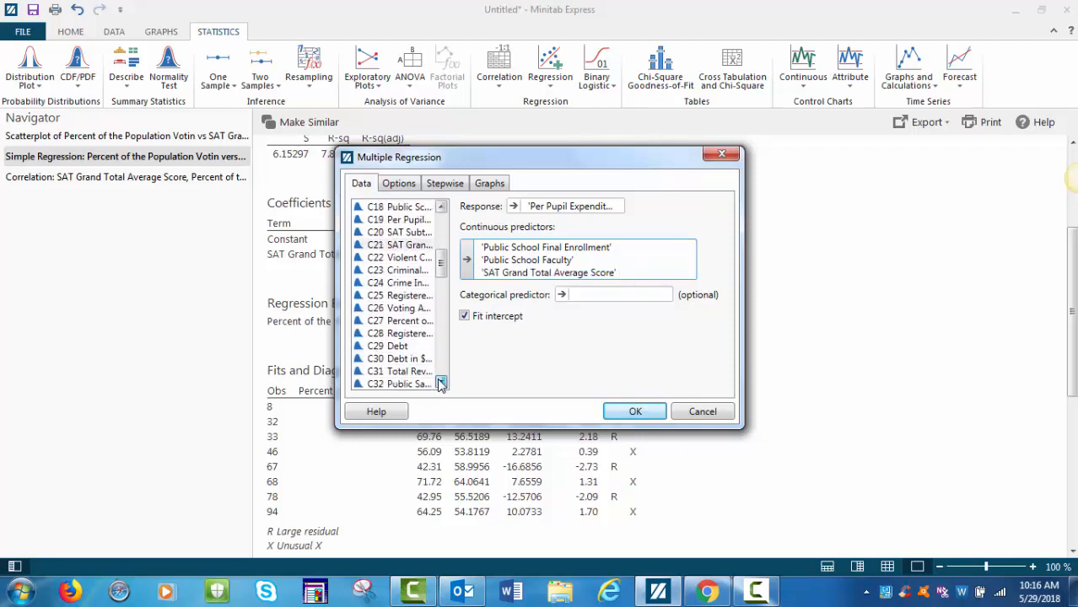
click(440, 383)
click(379, 360)
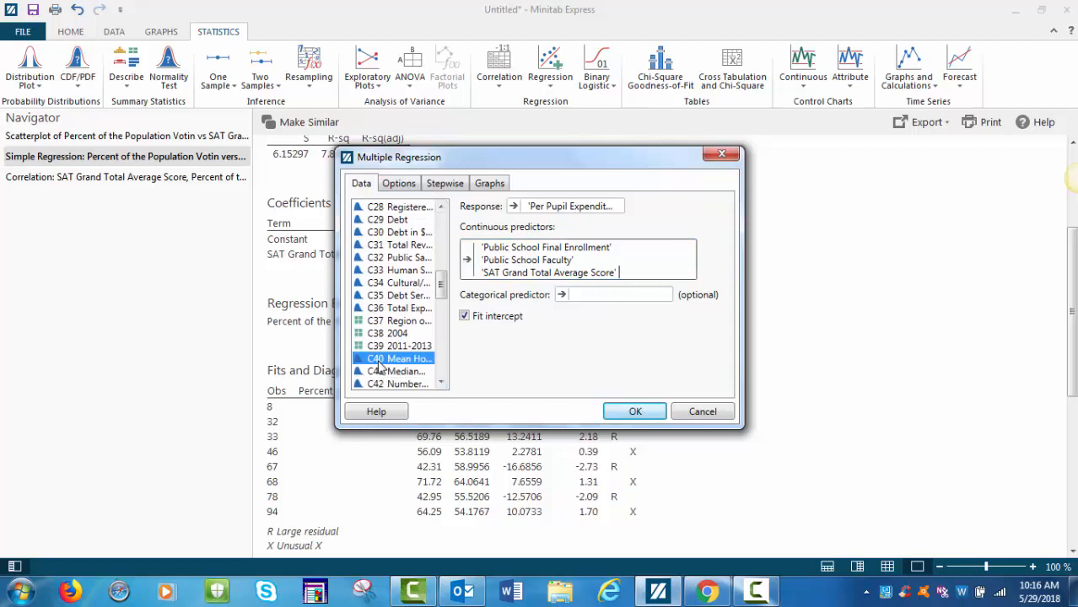
double_click(378, 360)
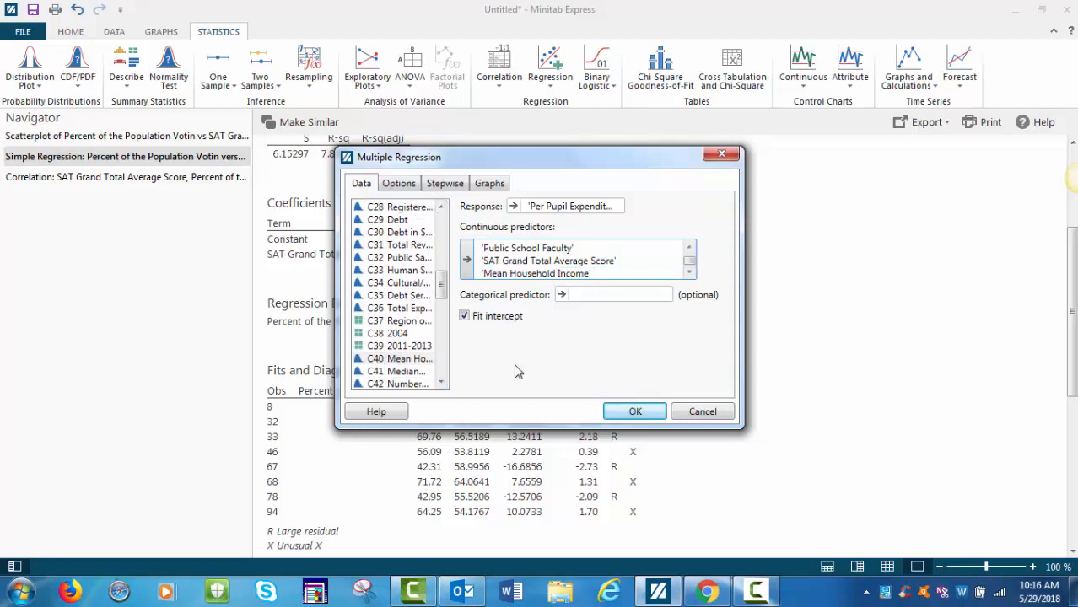
click(628, 421)
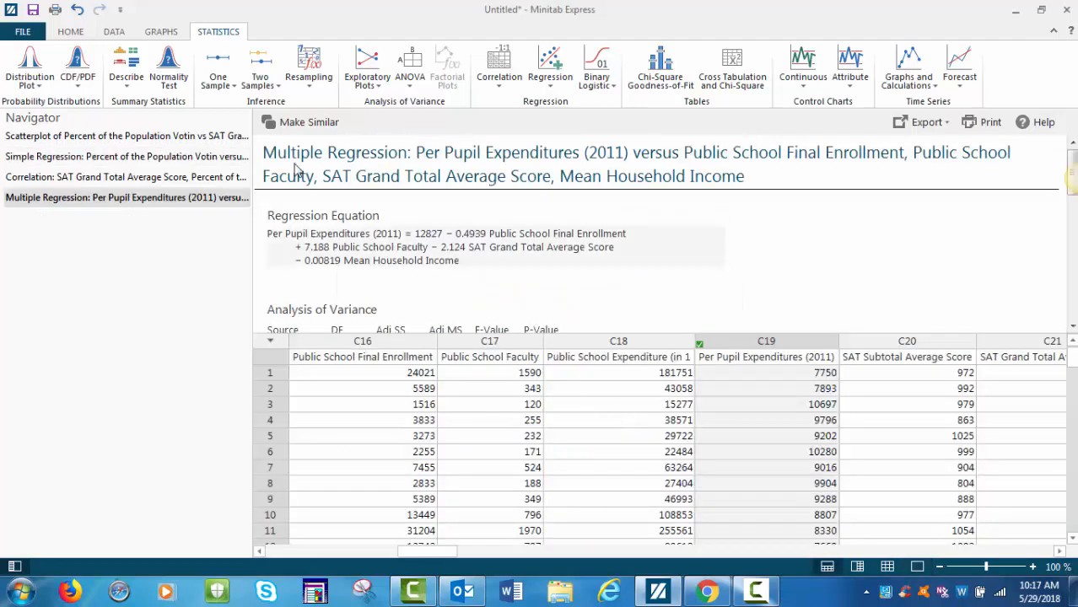
Show the multiple regression results in output-only layout and review the model summary, coefficients and unusual observations.
click(71, 31)
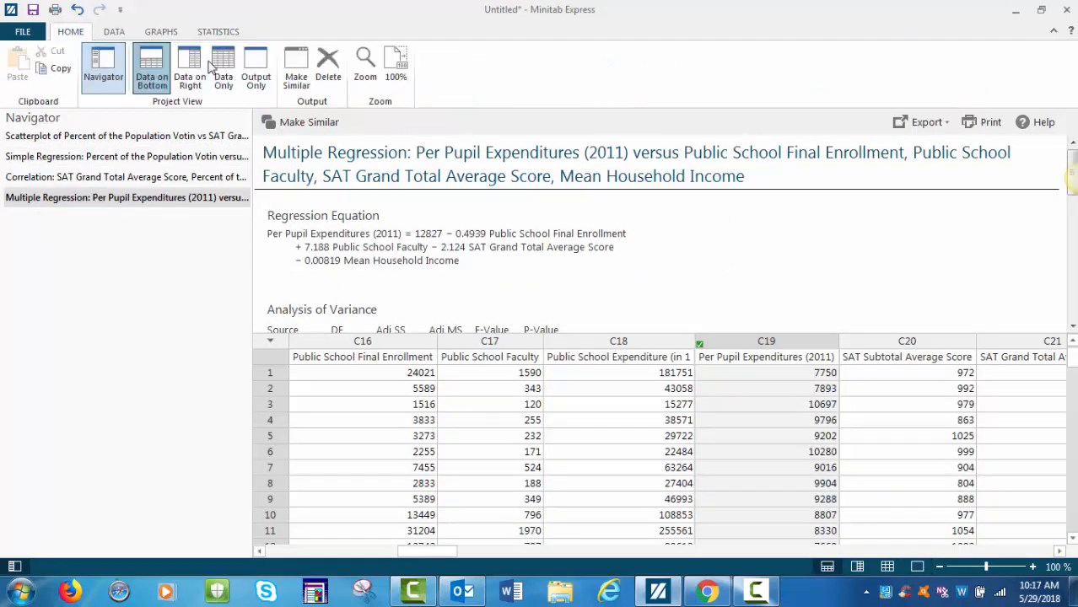
click(256, 71)
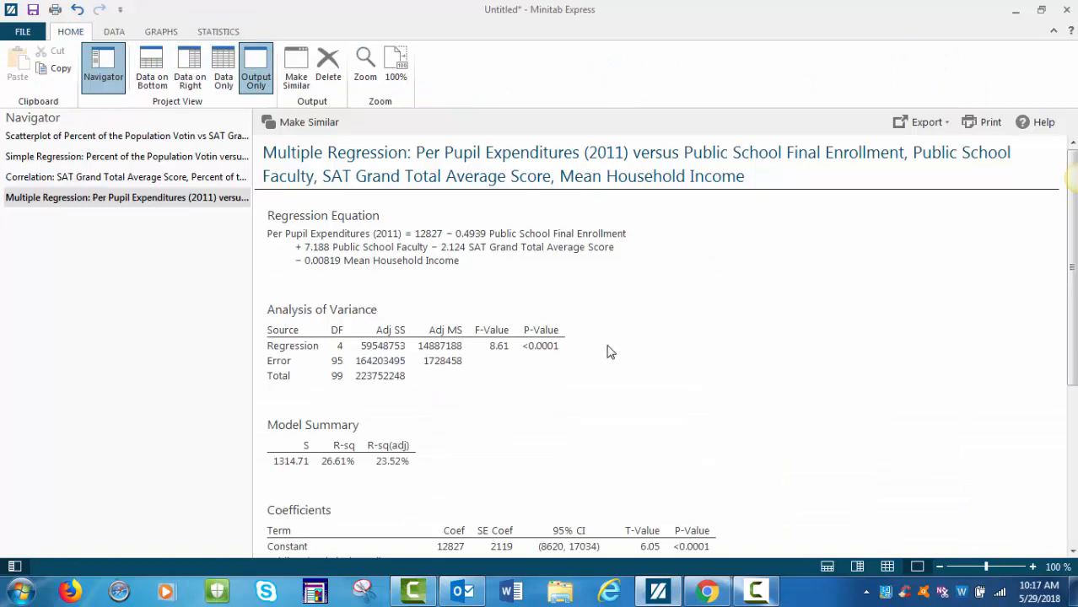
scroll(691, 366, down, 6)
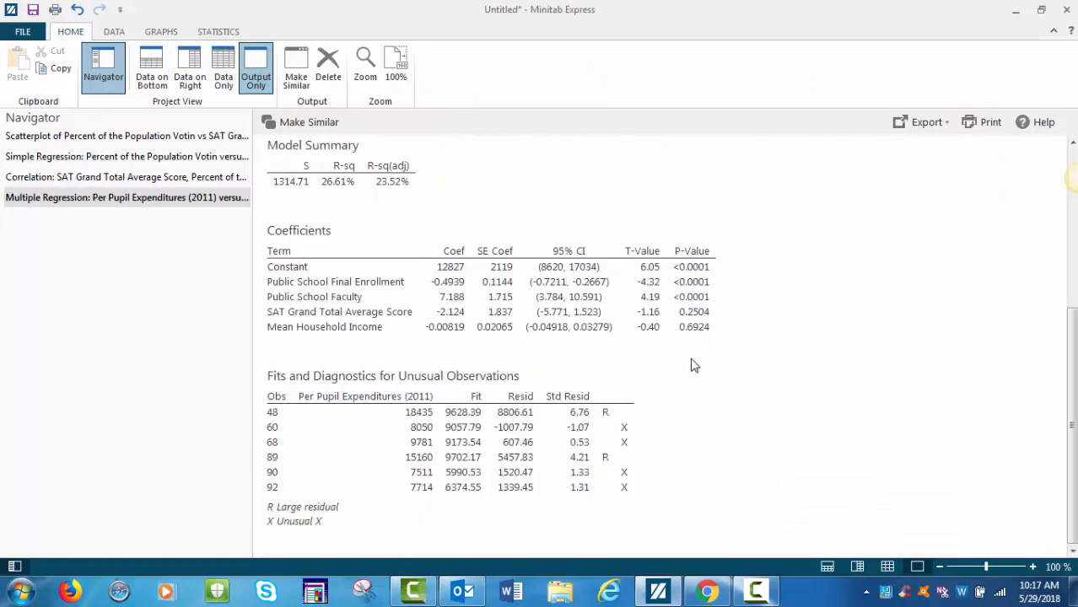
scroll(691, 366, up, 6)
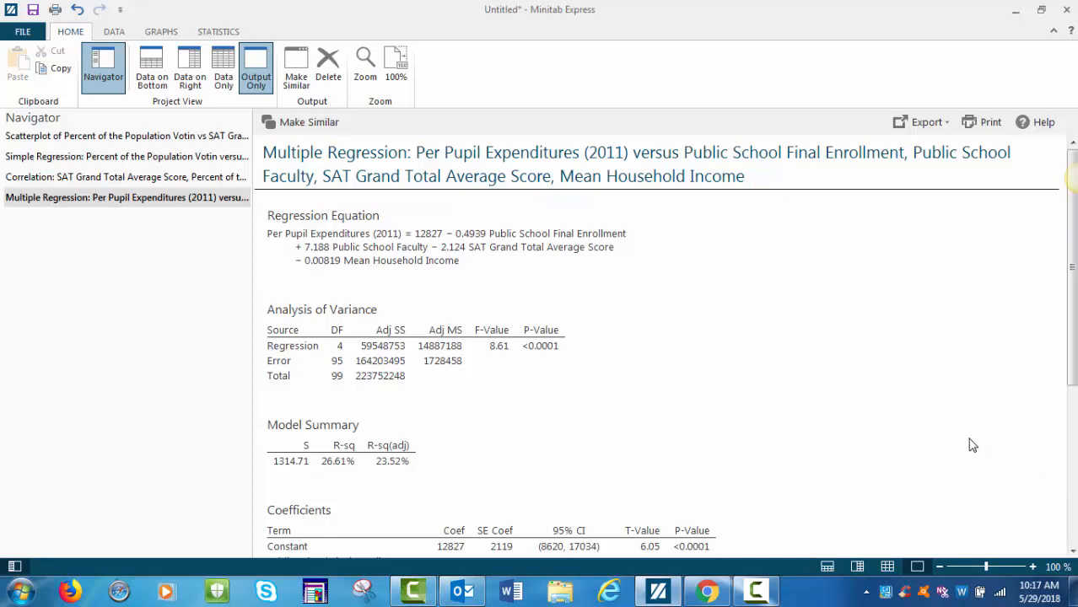
scroll(971, 444, down, 2)
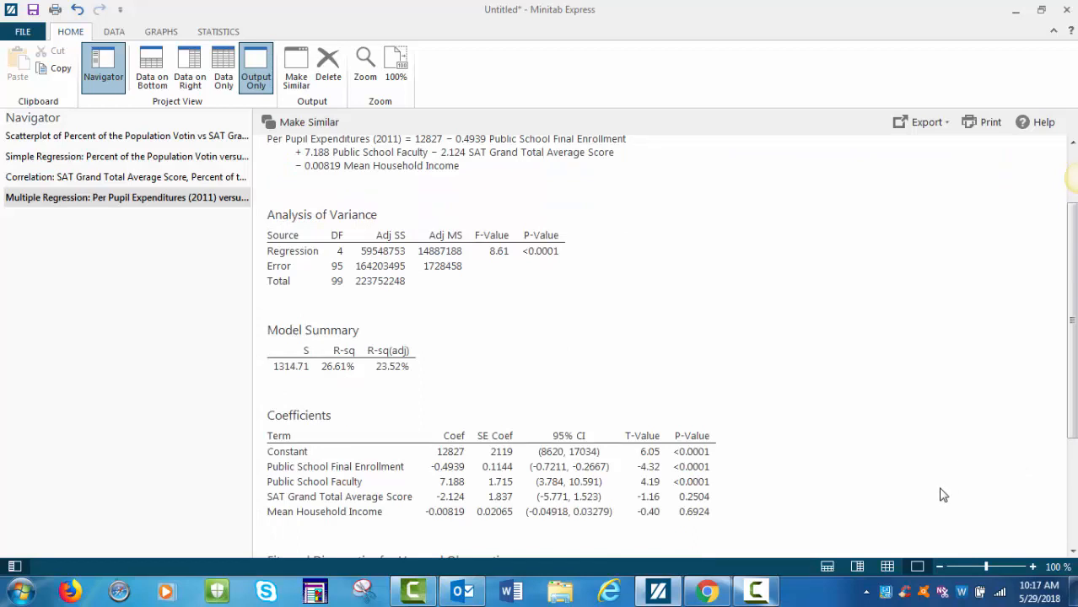